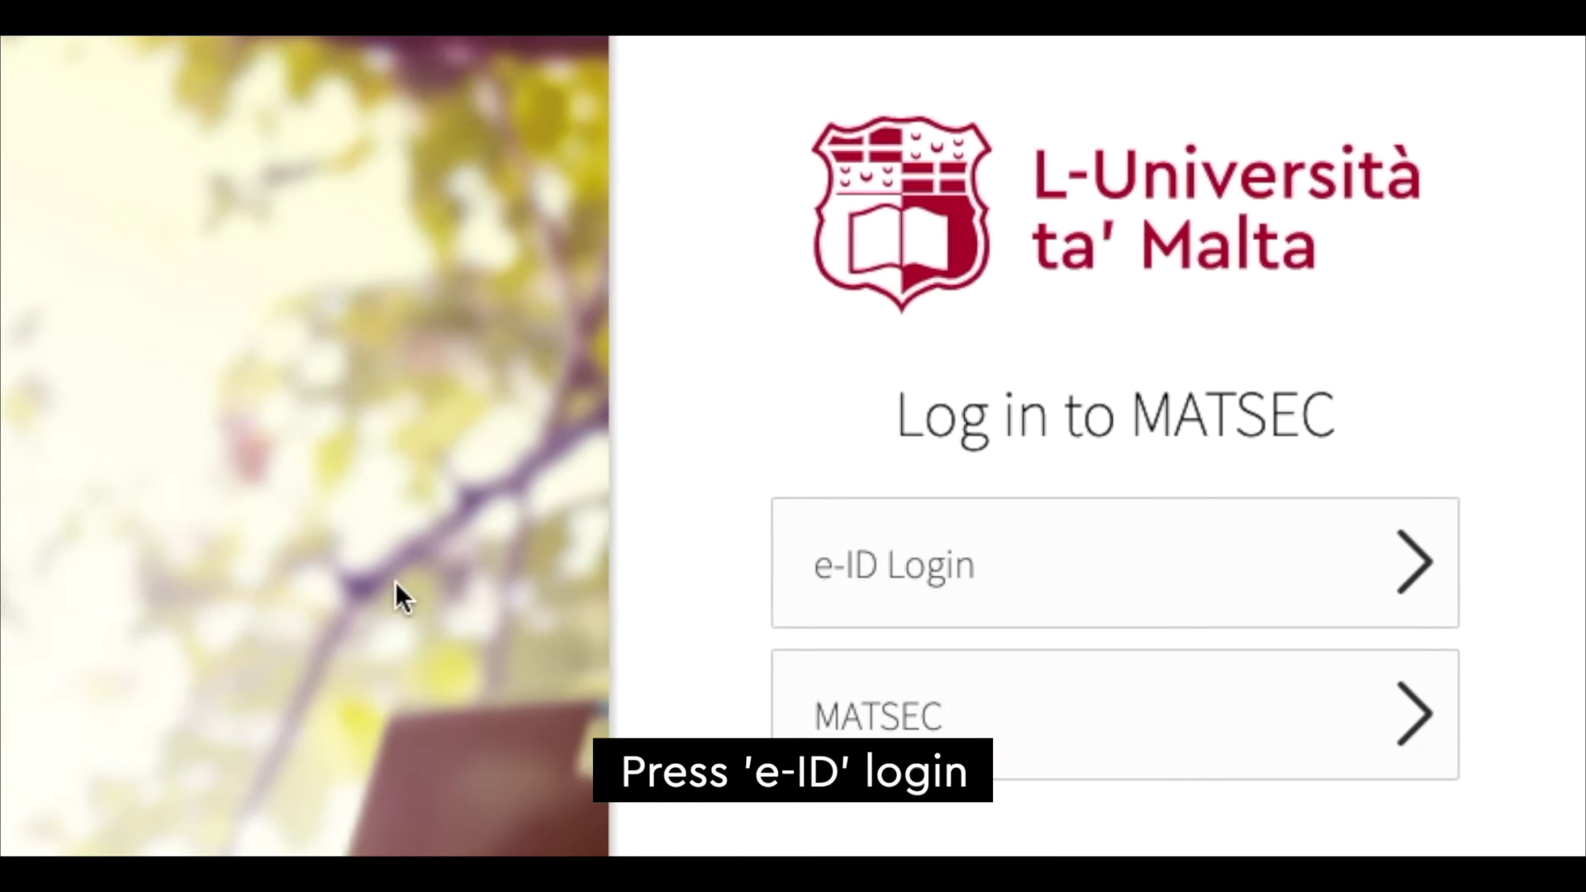
Sign in to the MATSEC Portal with your national e-ID through the gov.mt login
left_click(795, 570)
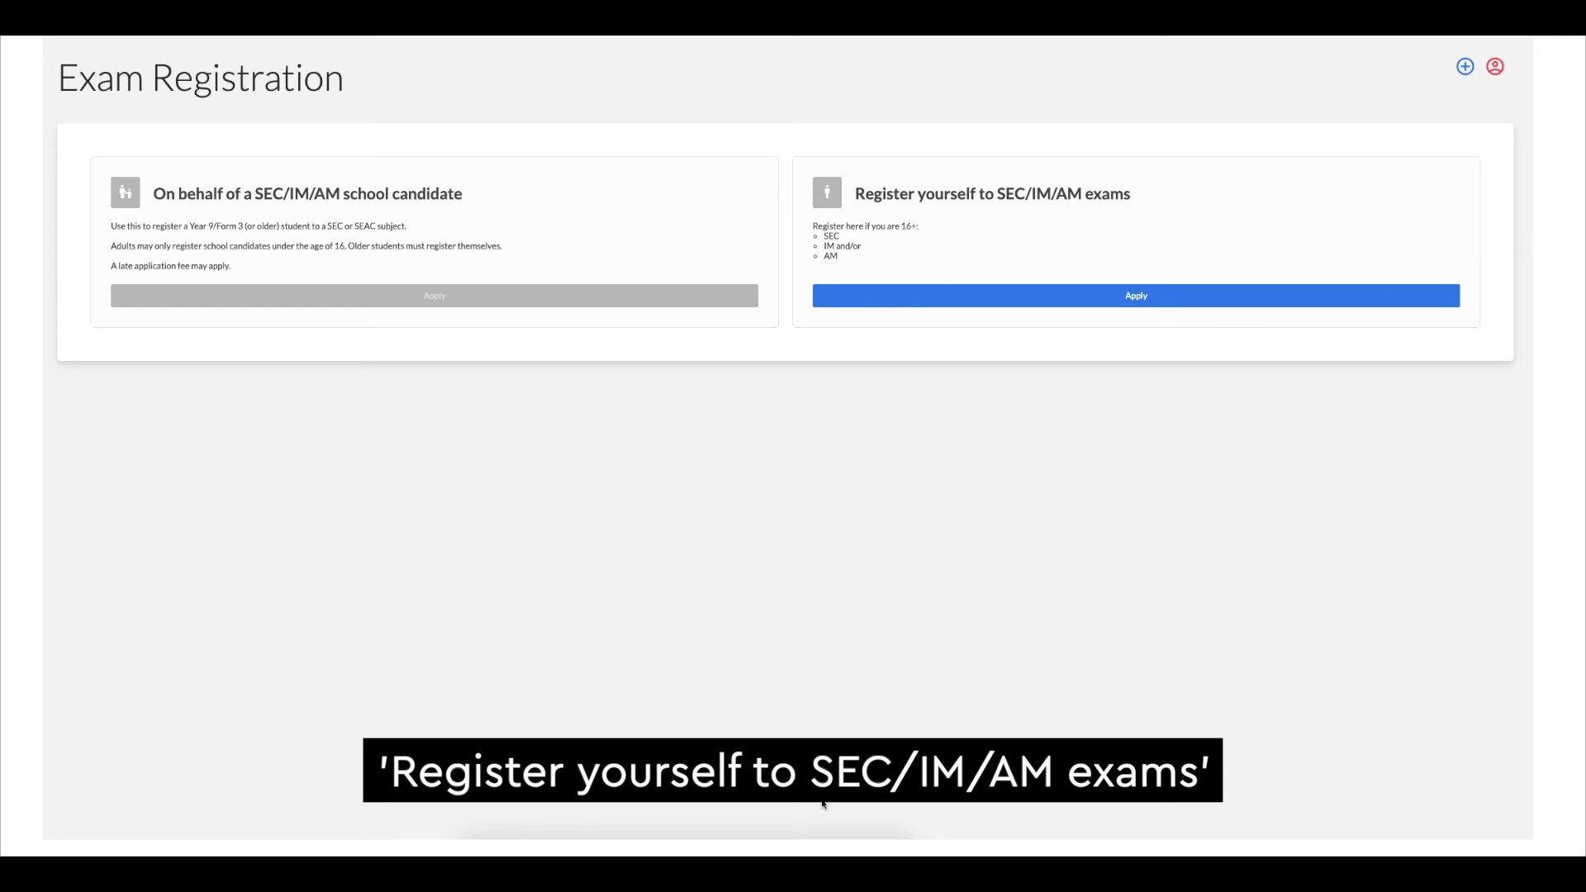
Start SEC/IM/AM self-registration and accept the e-ID particulars to reach contact details
left_click(1031, 296)
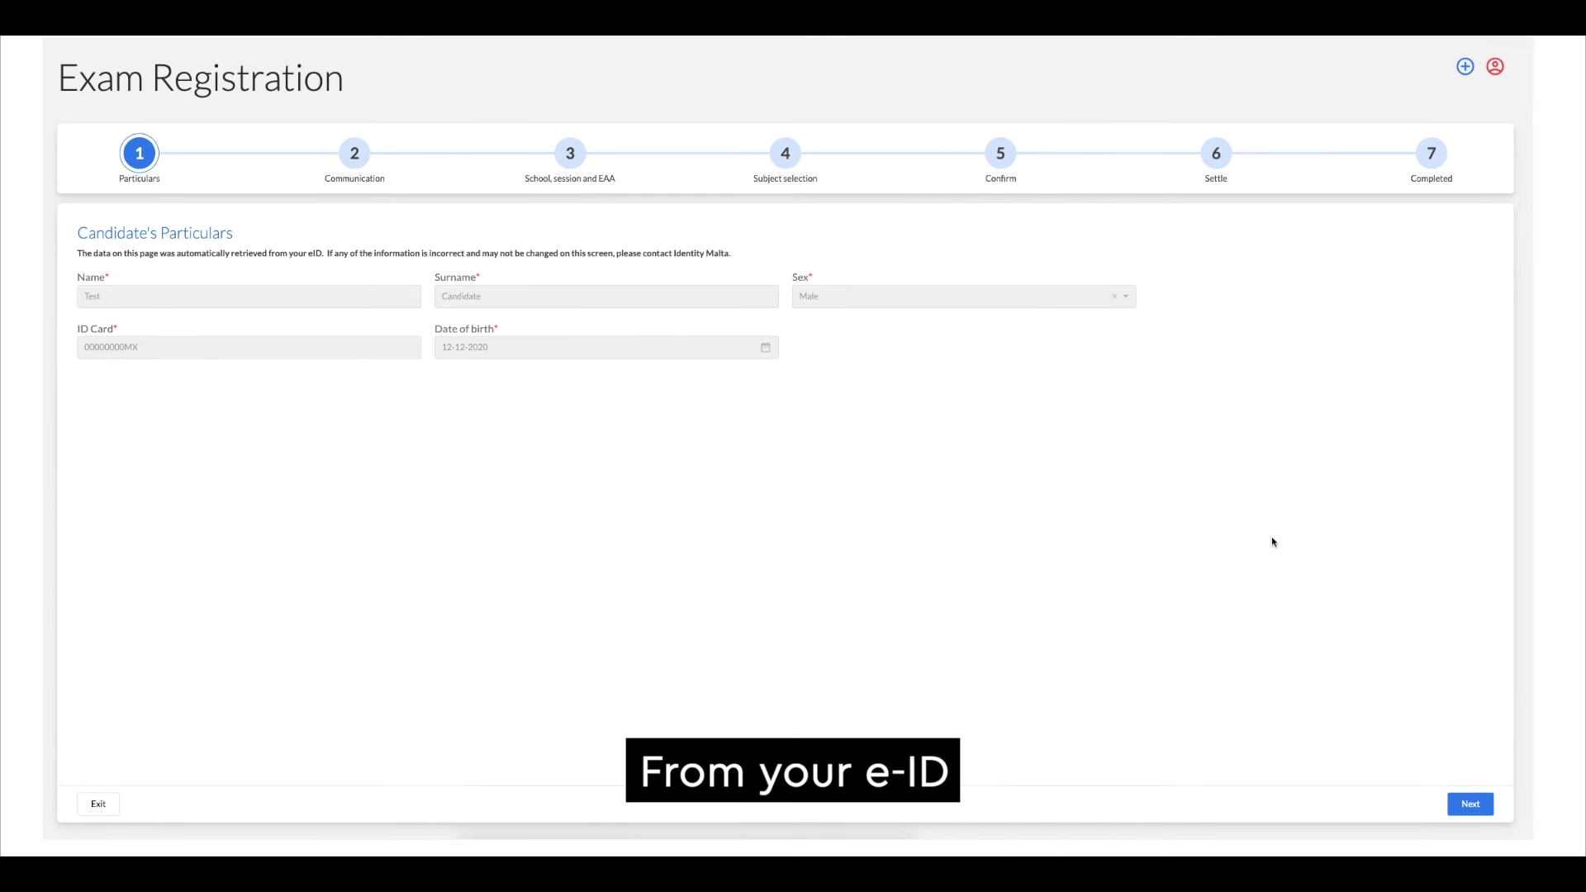
left_click(1463, 807)
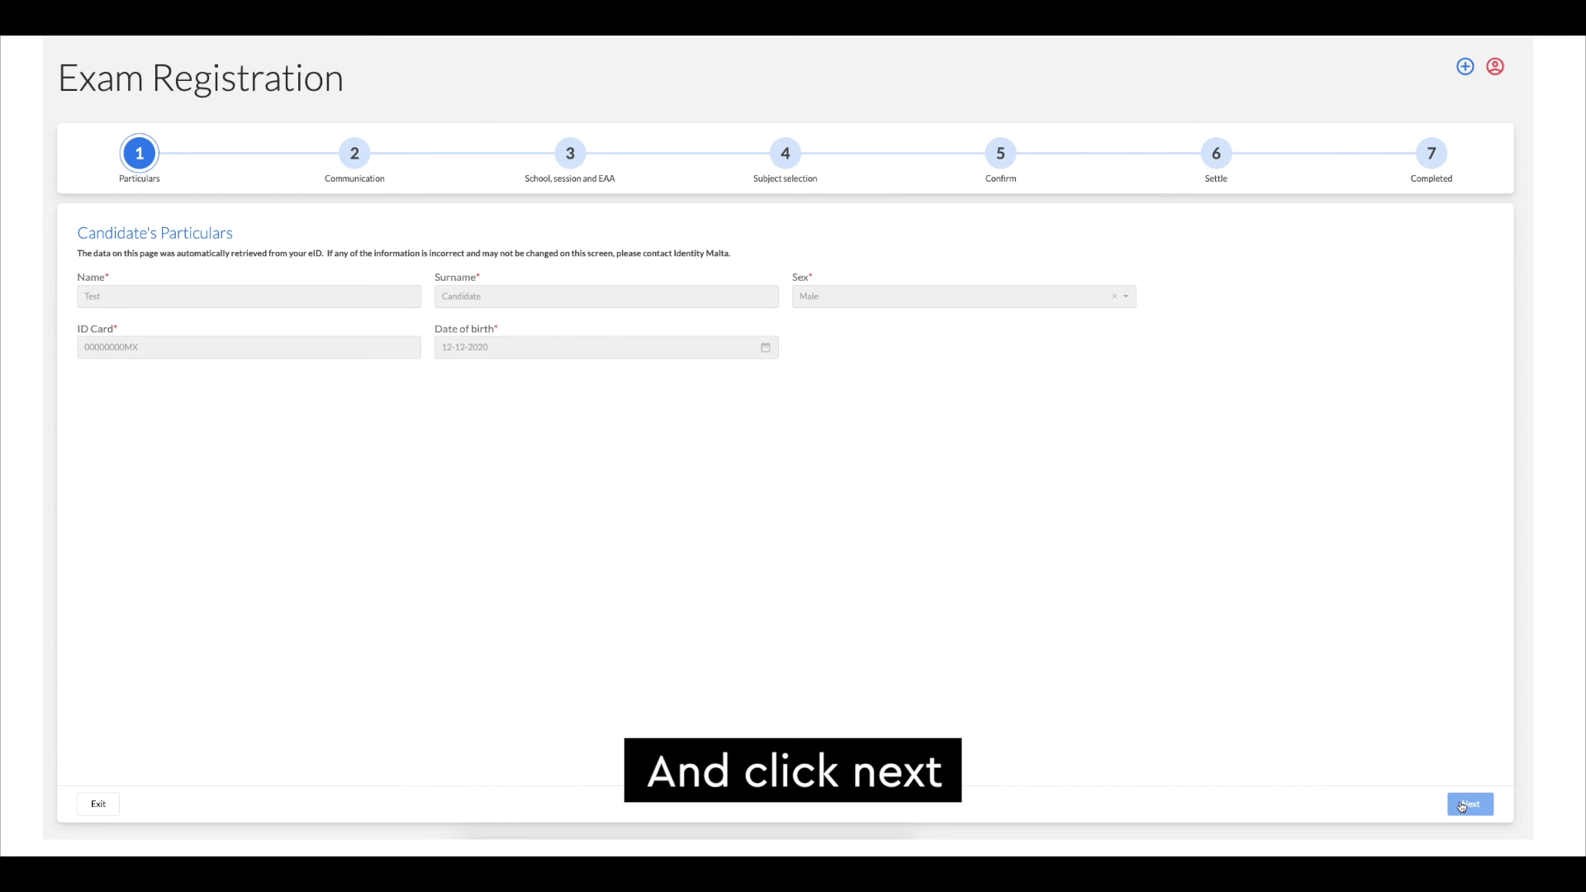
left_click(1462, 807)
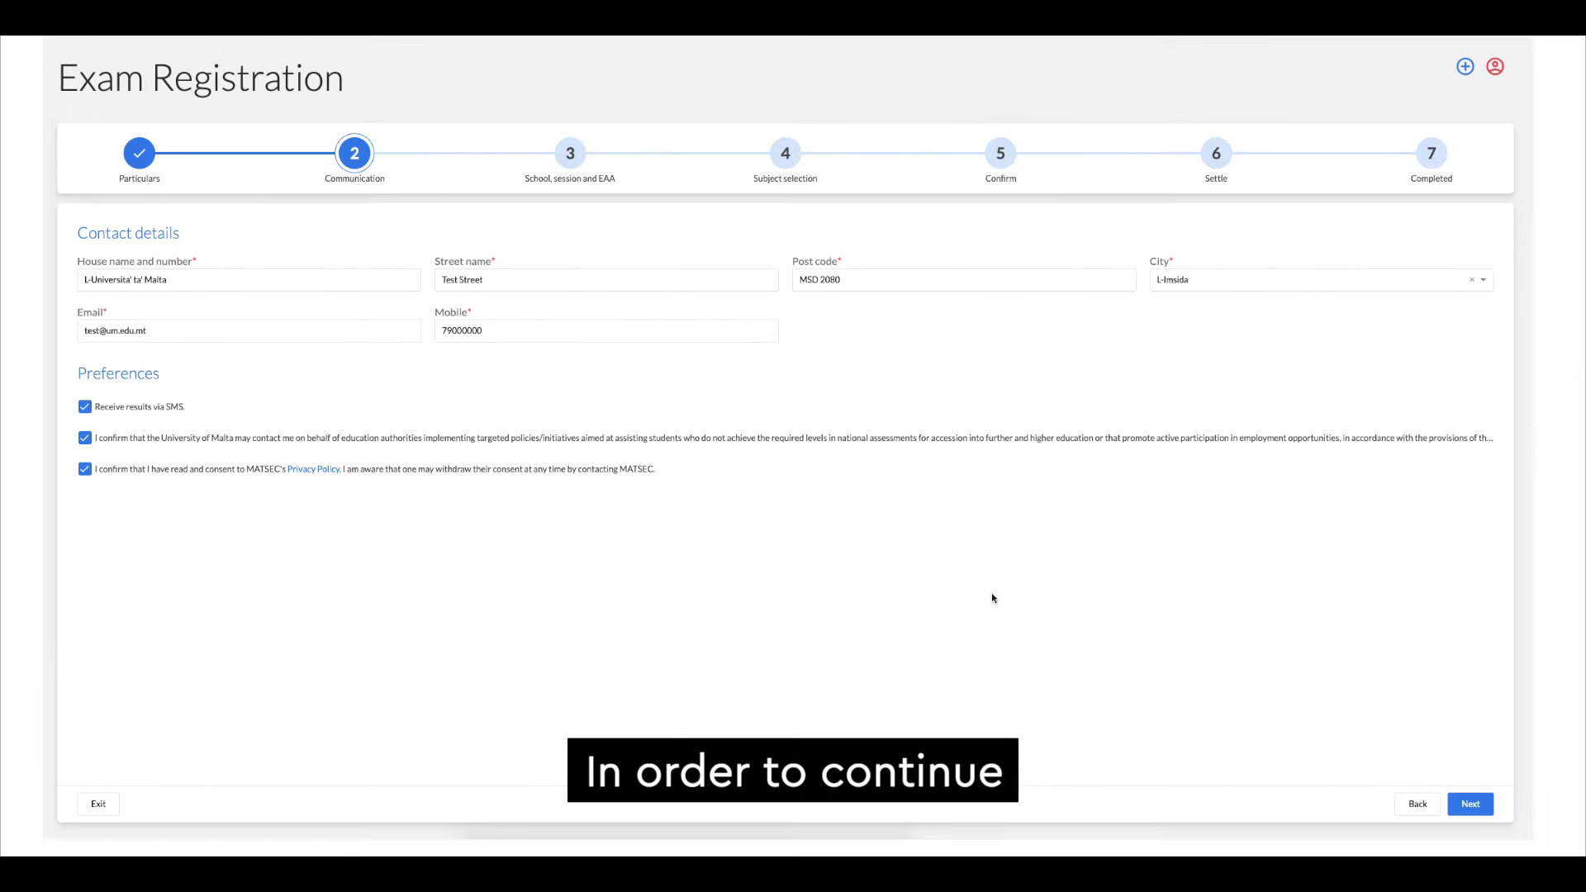
Complete the Communication step with privacy consent and advance to School, session and EAA
left_click(1471, 804)
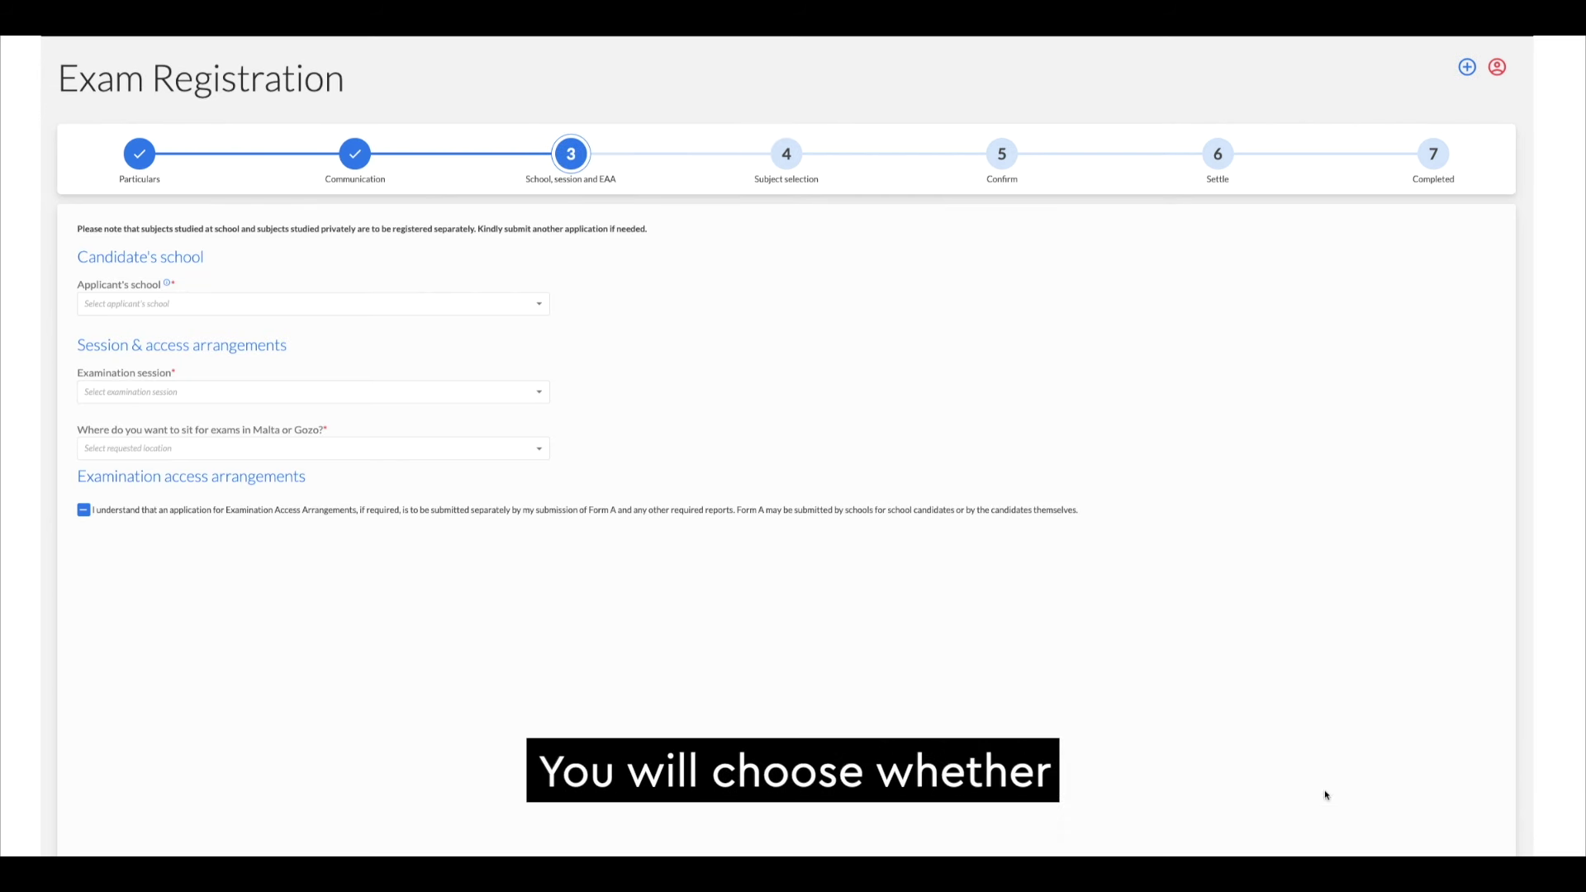
Pick Brown School, SEC Main Session 20XX and Gozo location, and acknowledge access arrangements
left_click(542, 307)
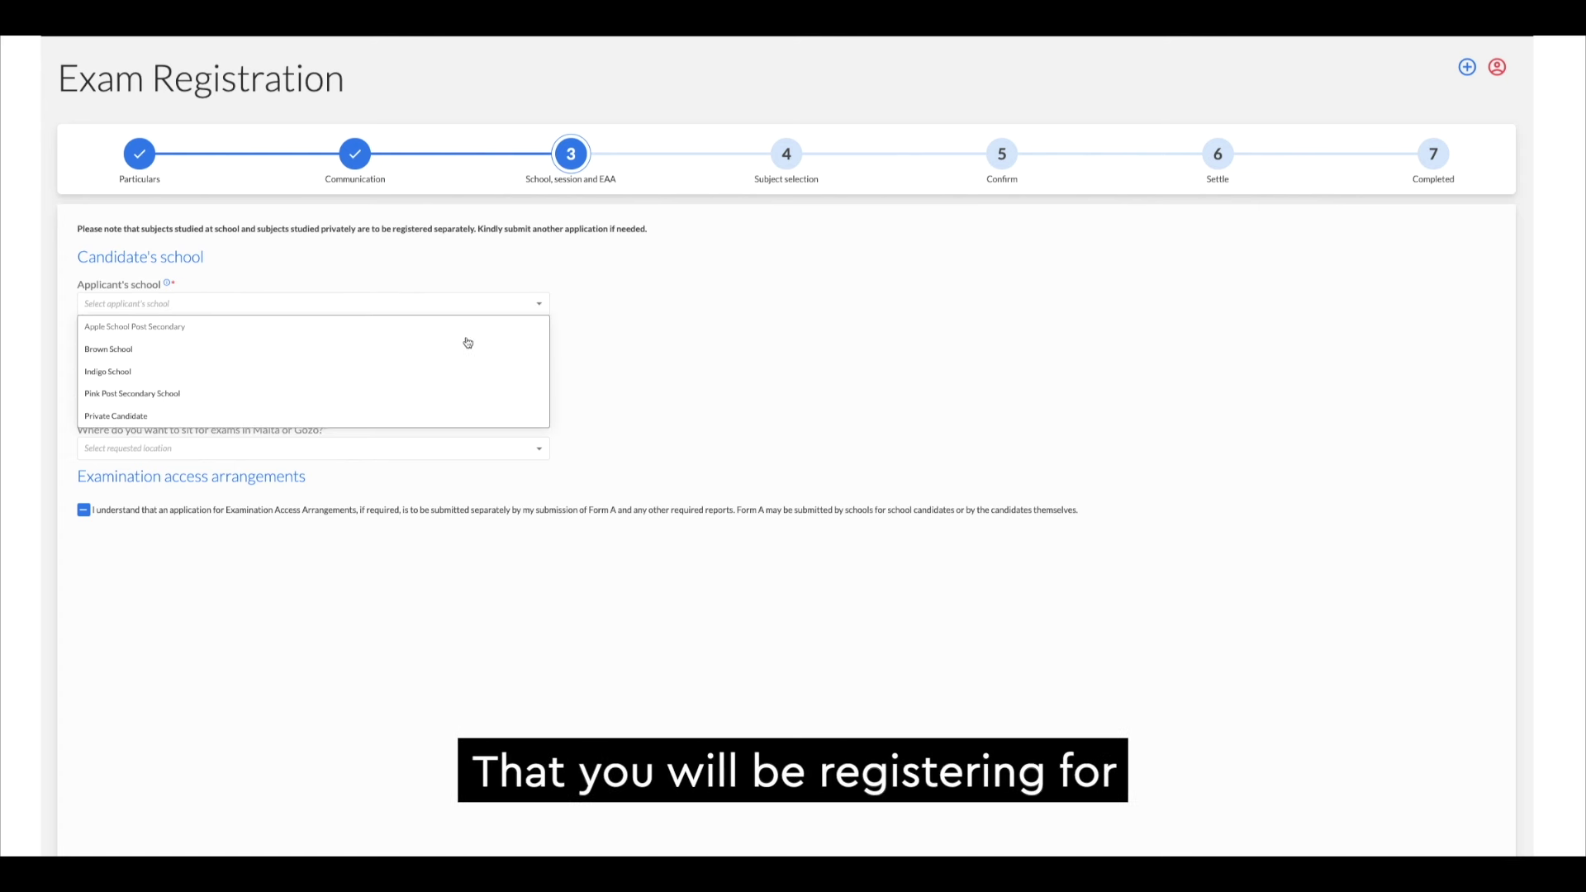
left_click(120, 350)
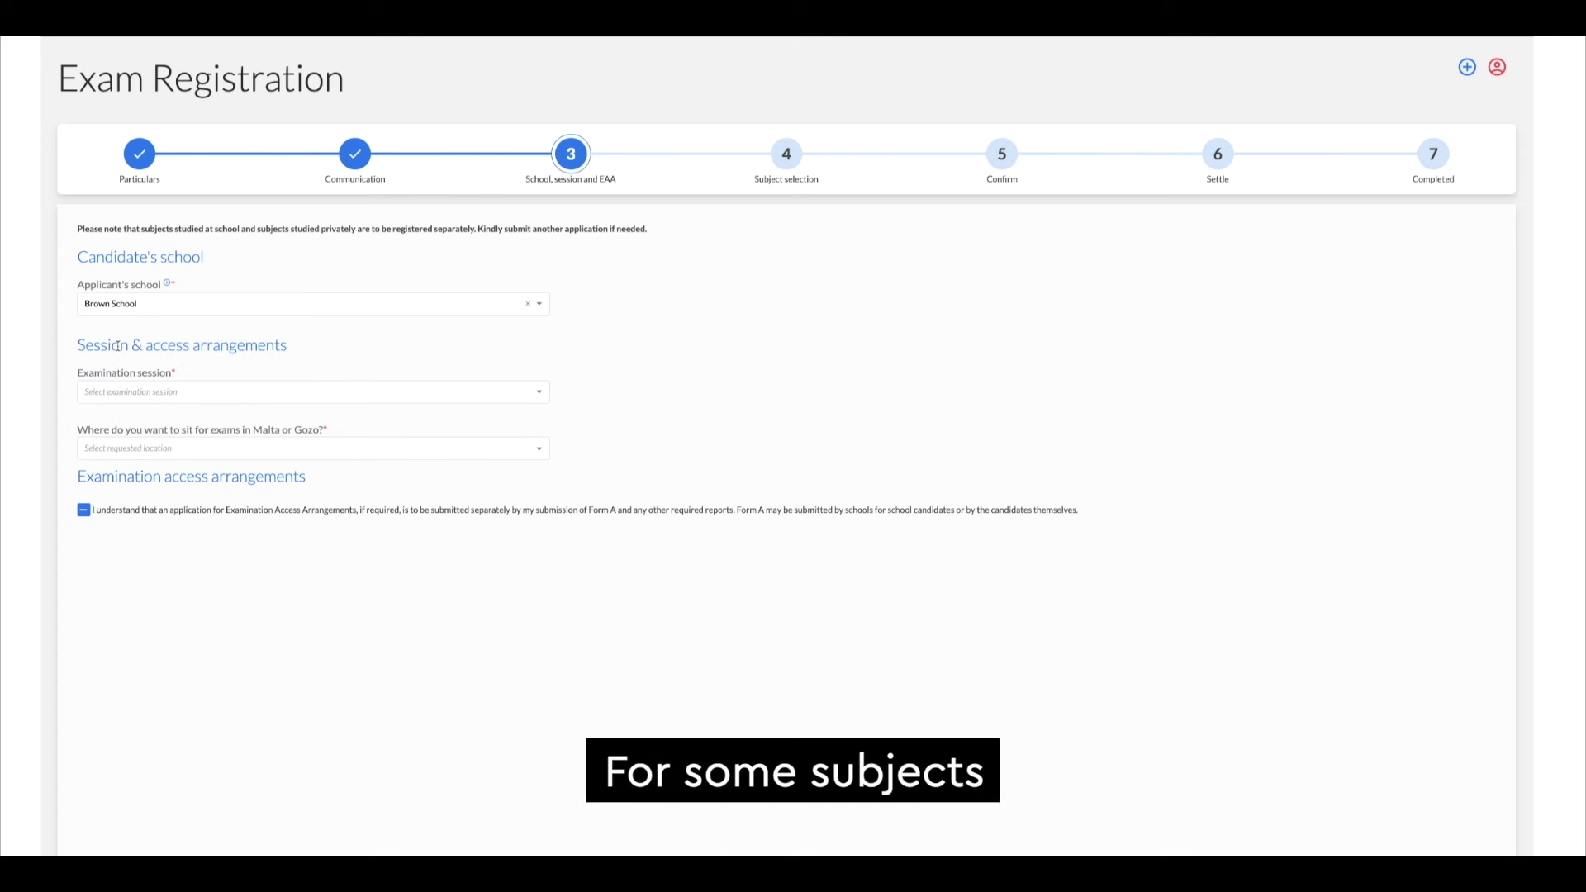
left_click(541, 395)
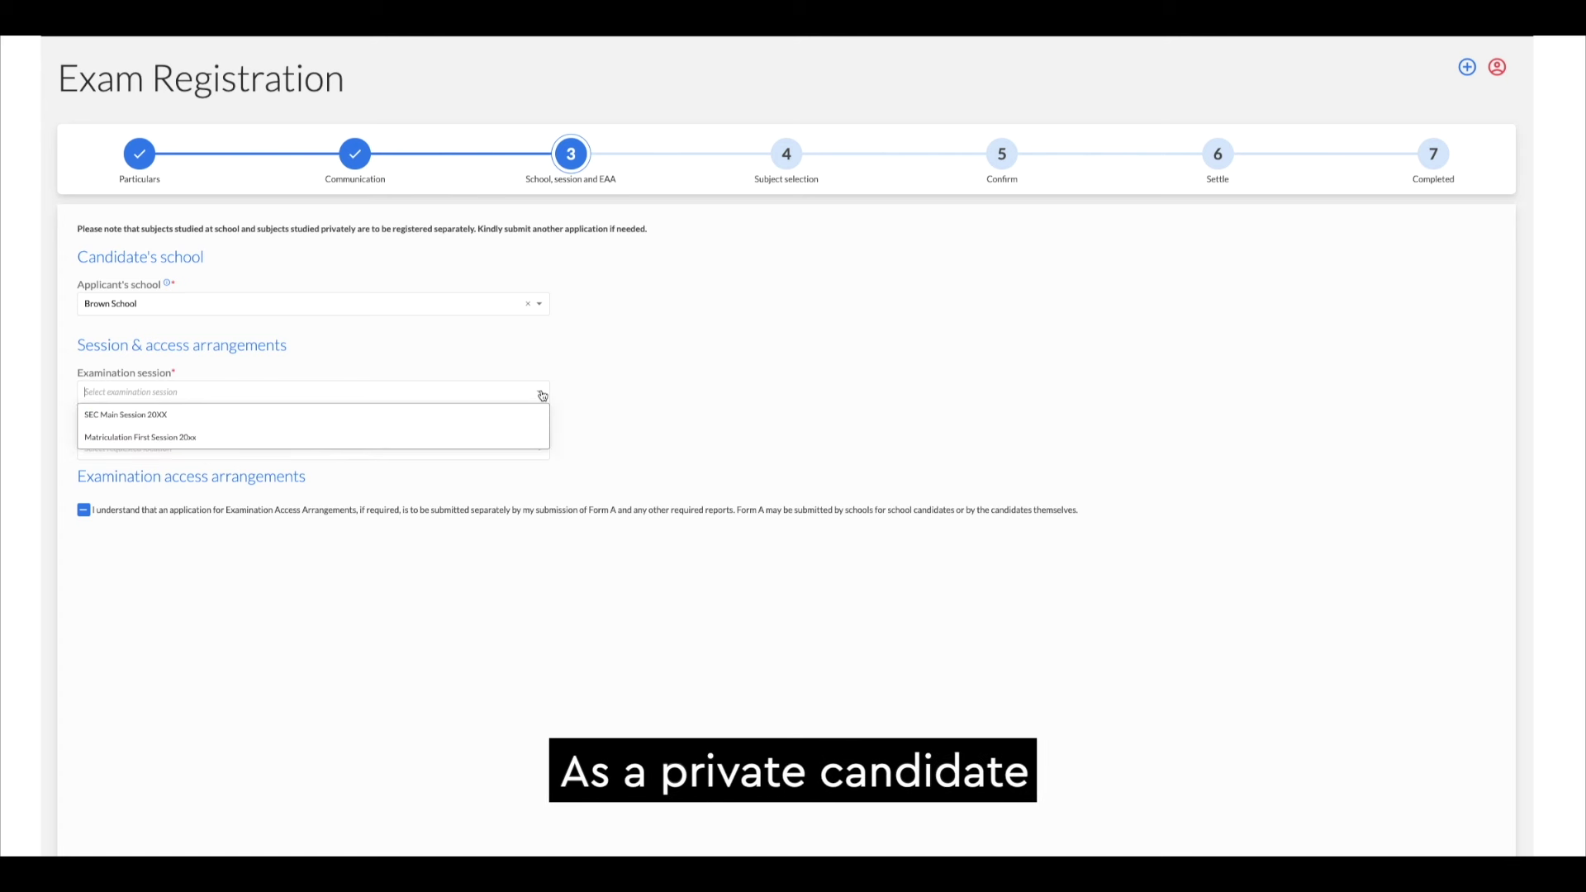
left_click(132, 415)
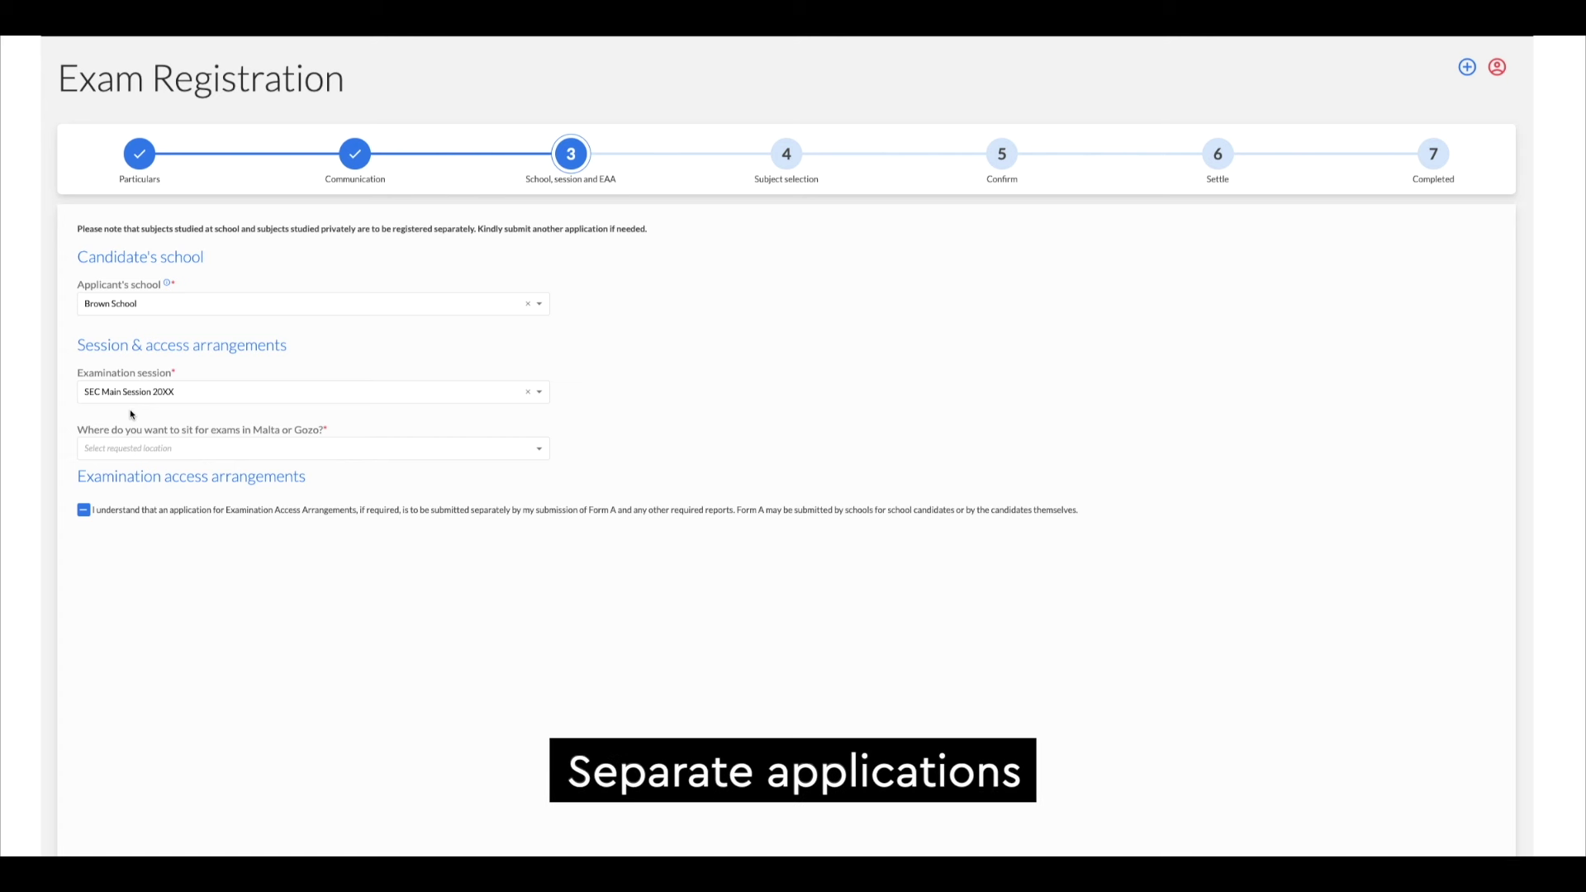
left_click(540, 451)
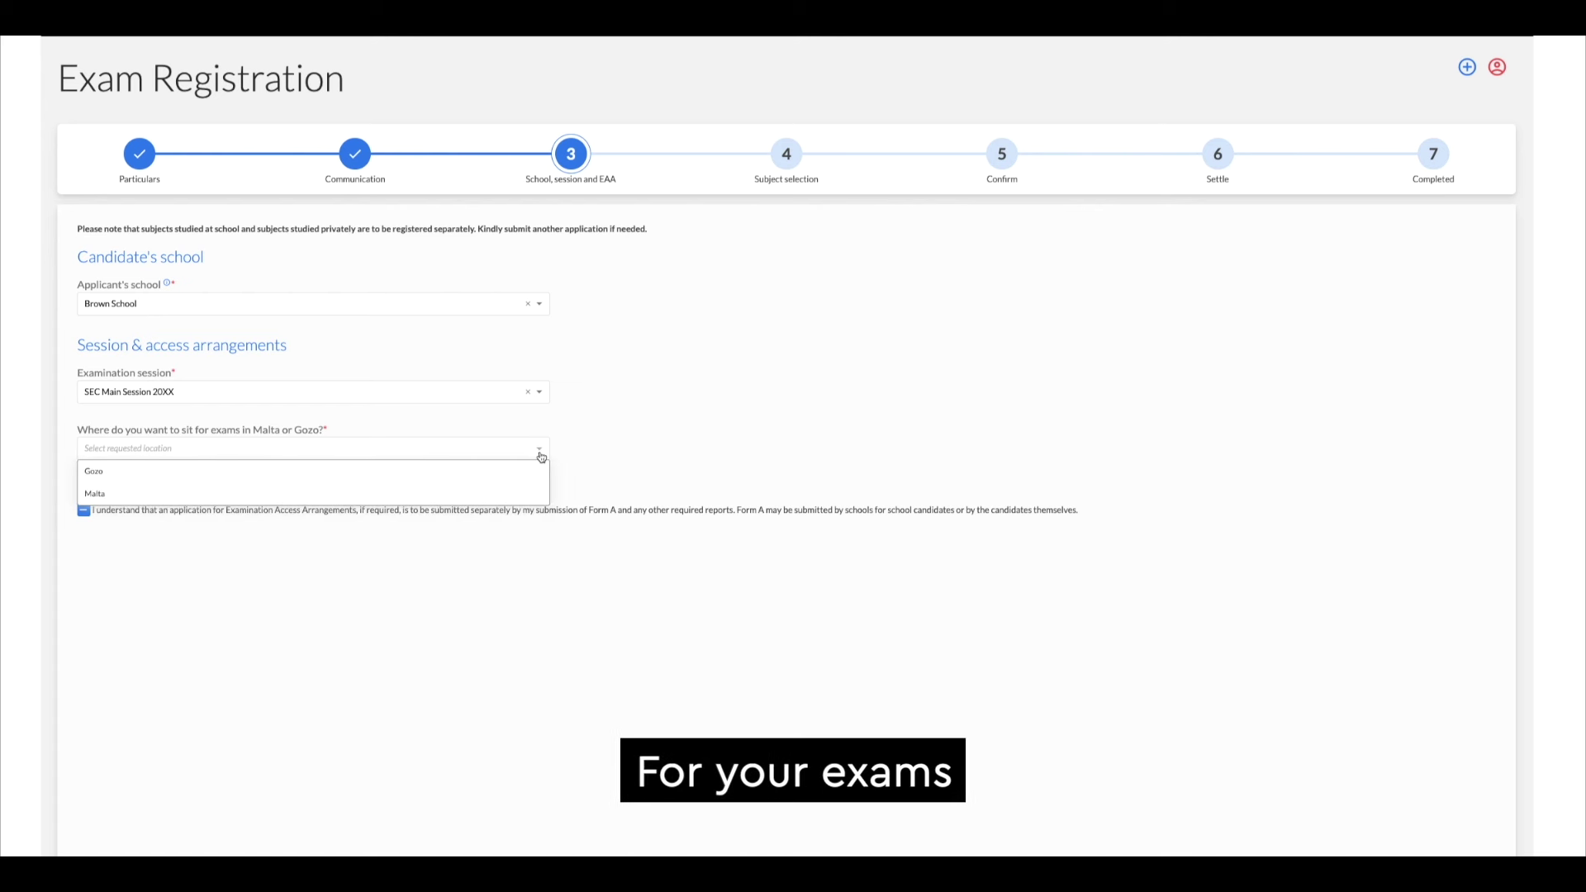
left_click(105, 471)
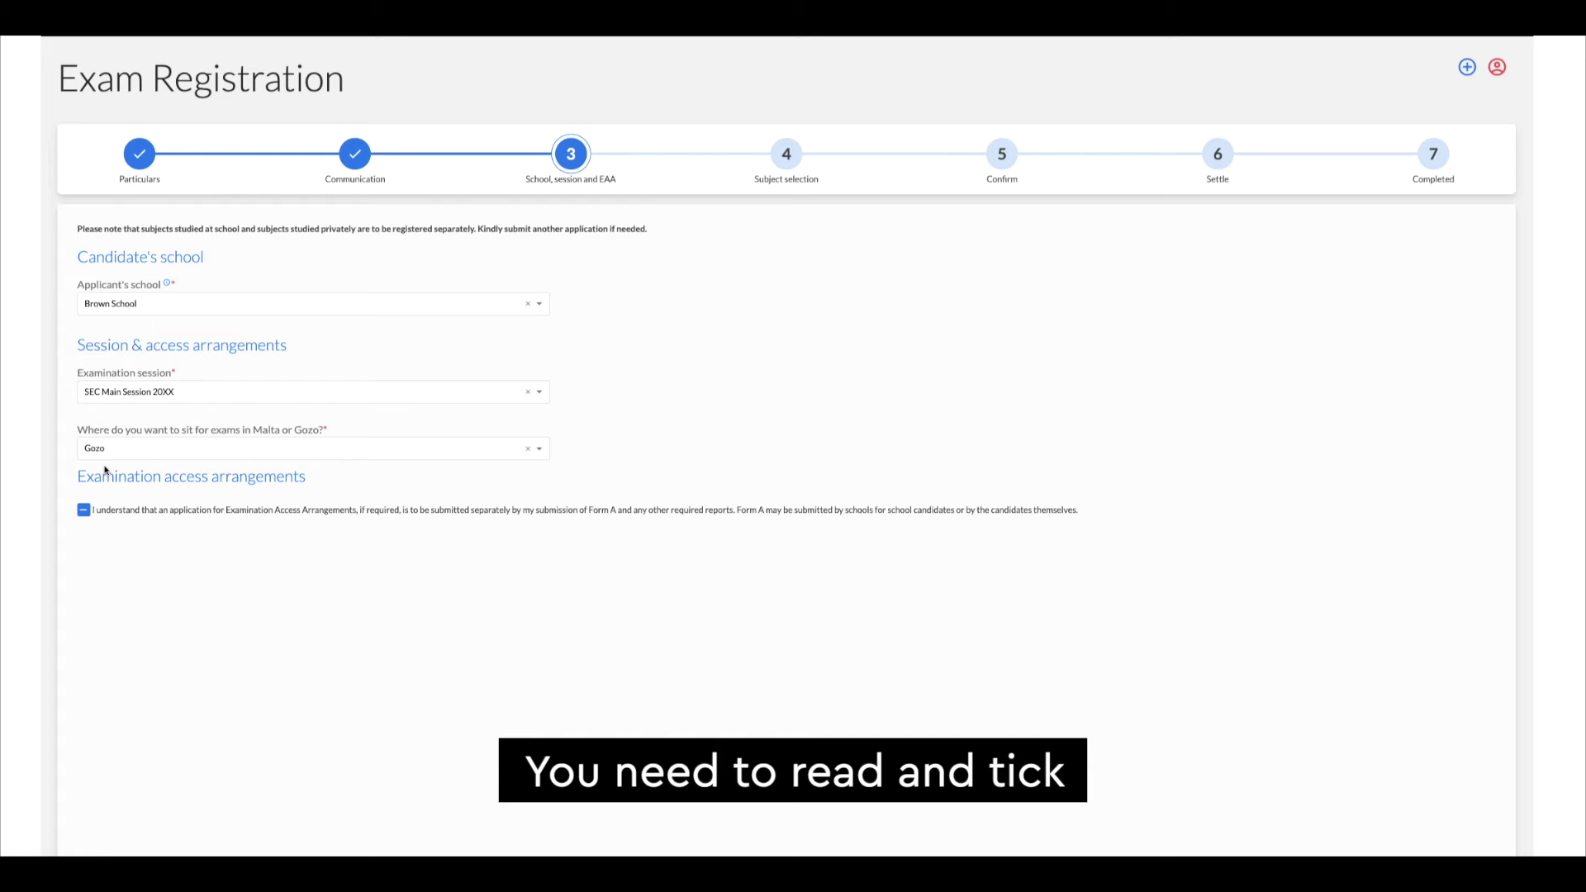
left_click(84, 511)
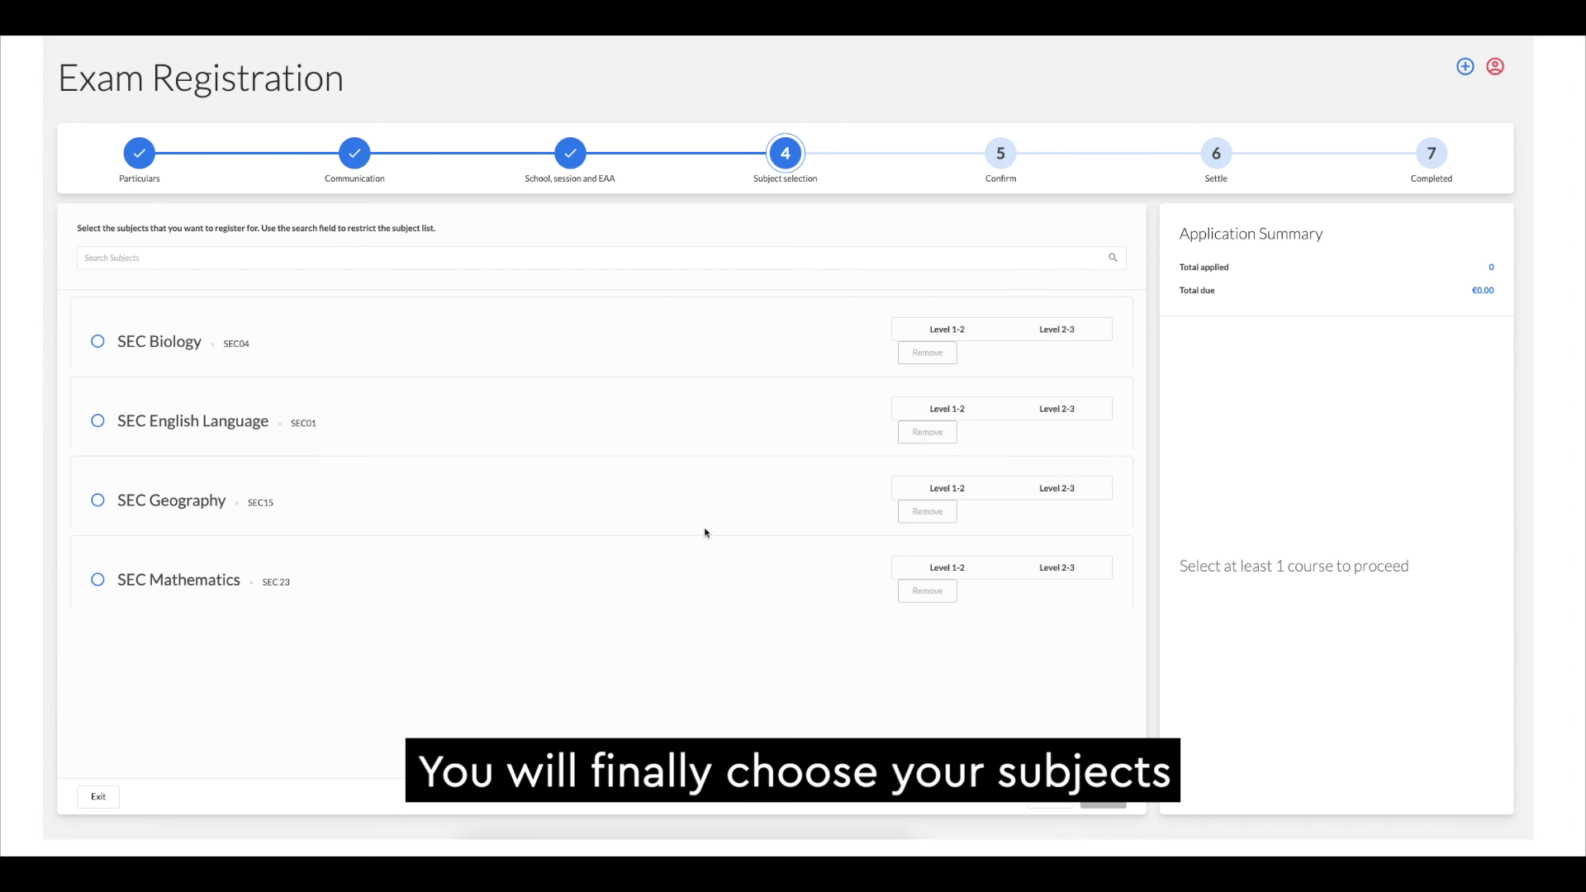
Select SEC Biology, English Language, Geography and Mathematics at Level 1-2 and proceed to Confirm
left_click(99, 343)
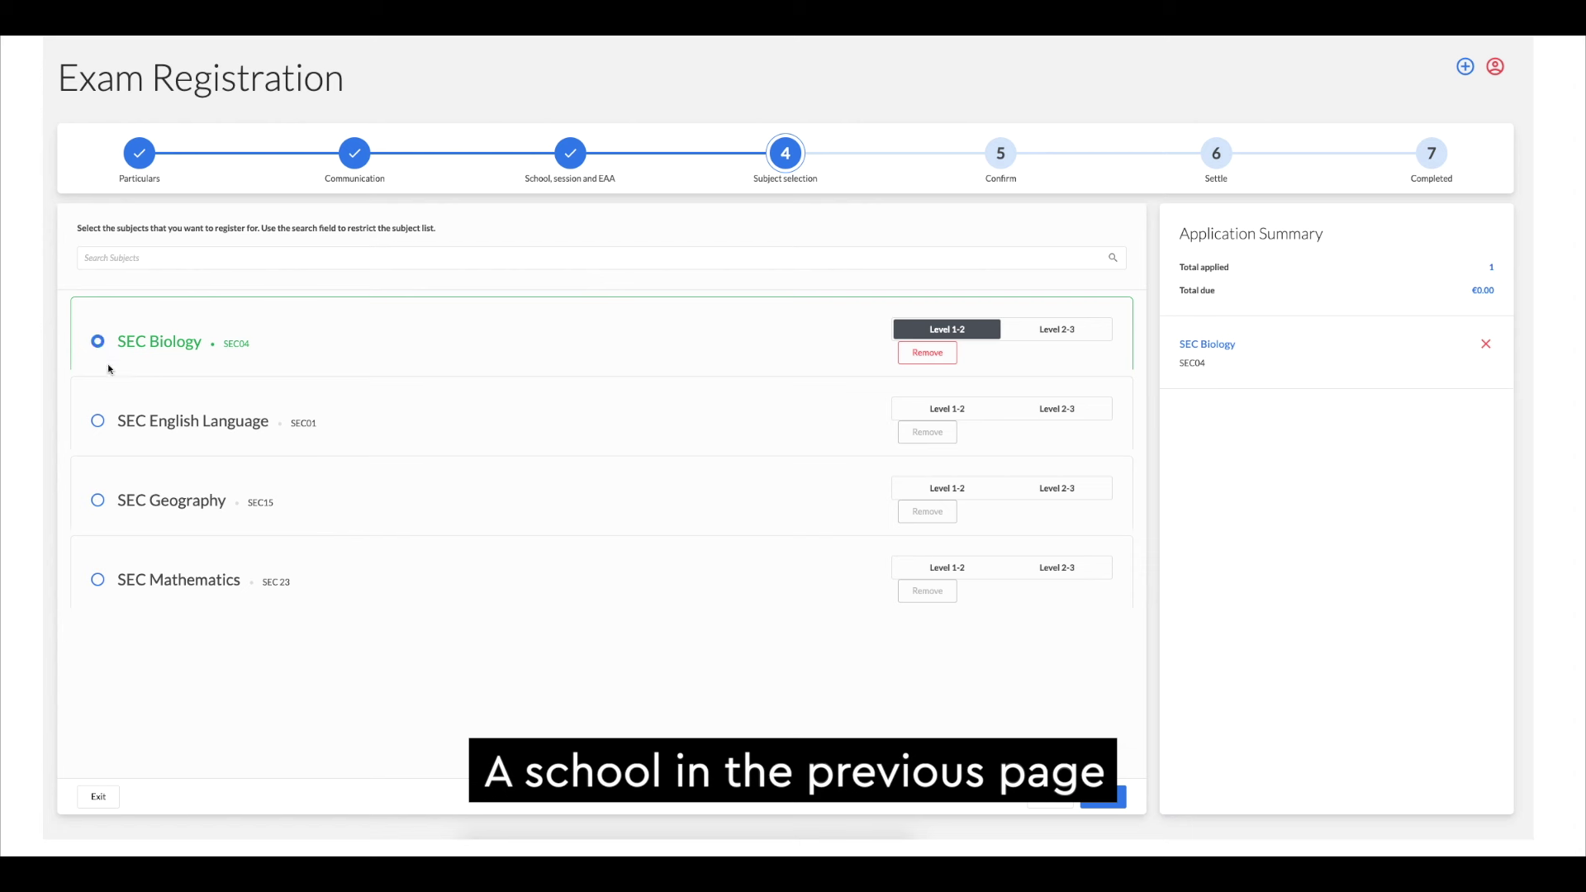
left_click(99, 422)
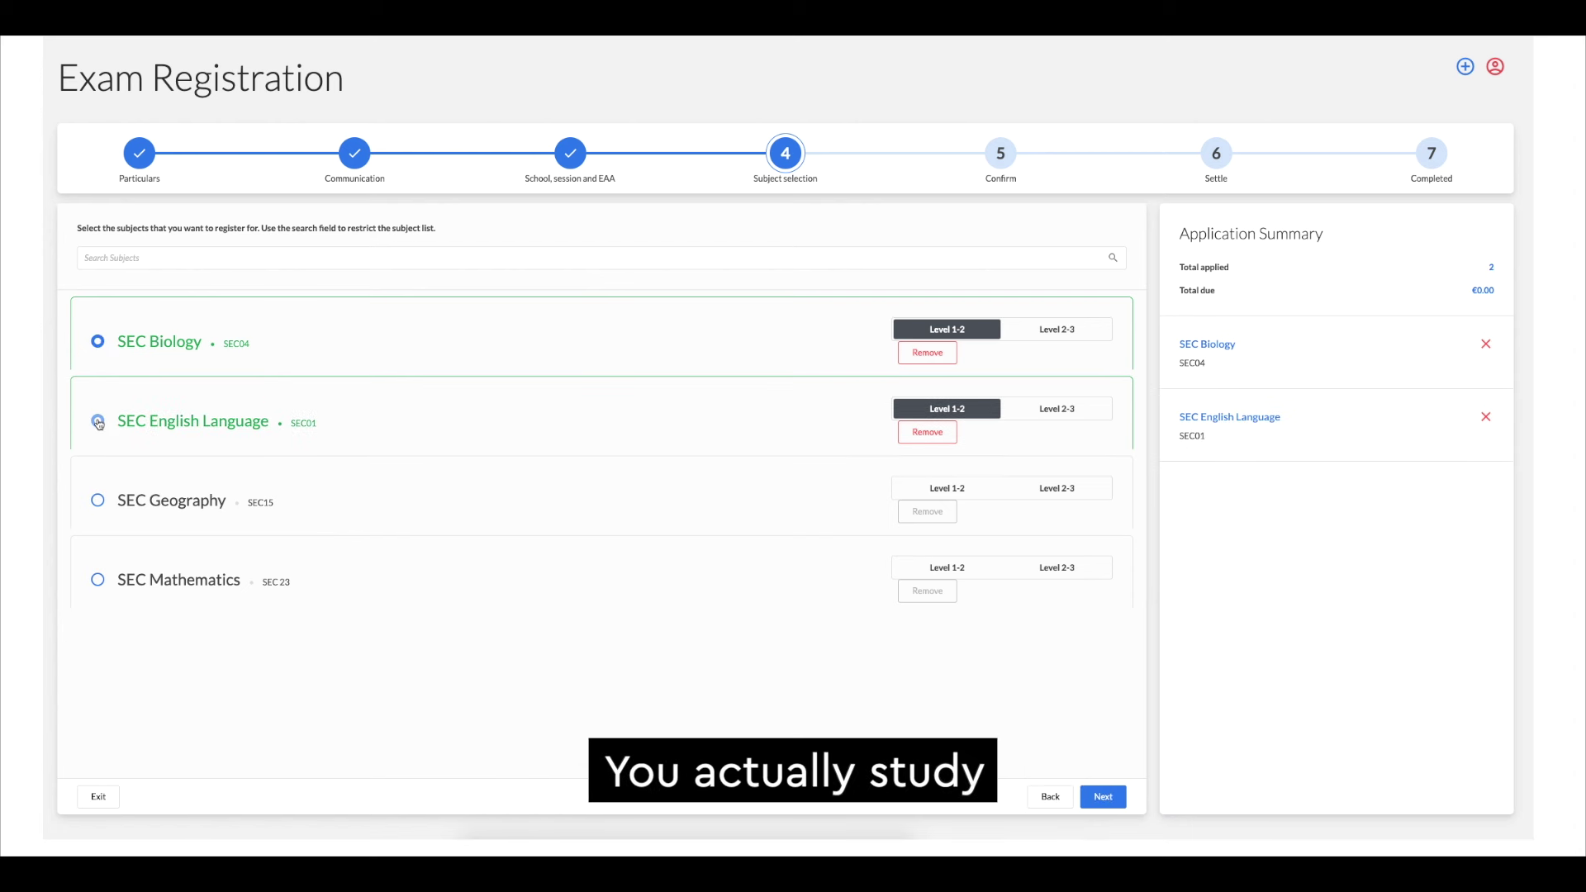
left_click(99, 503)
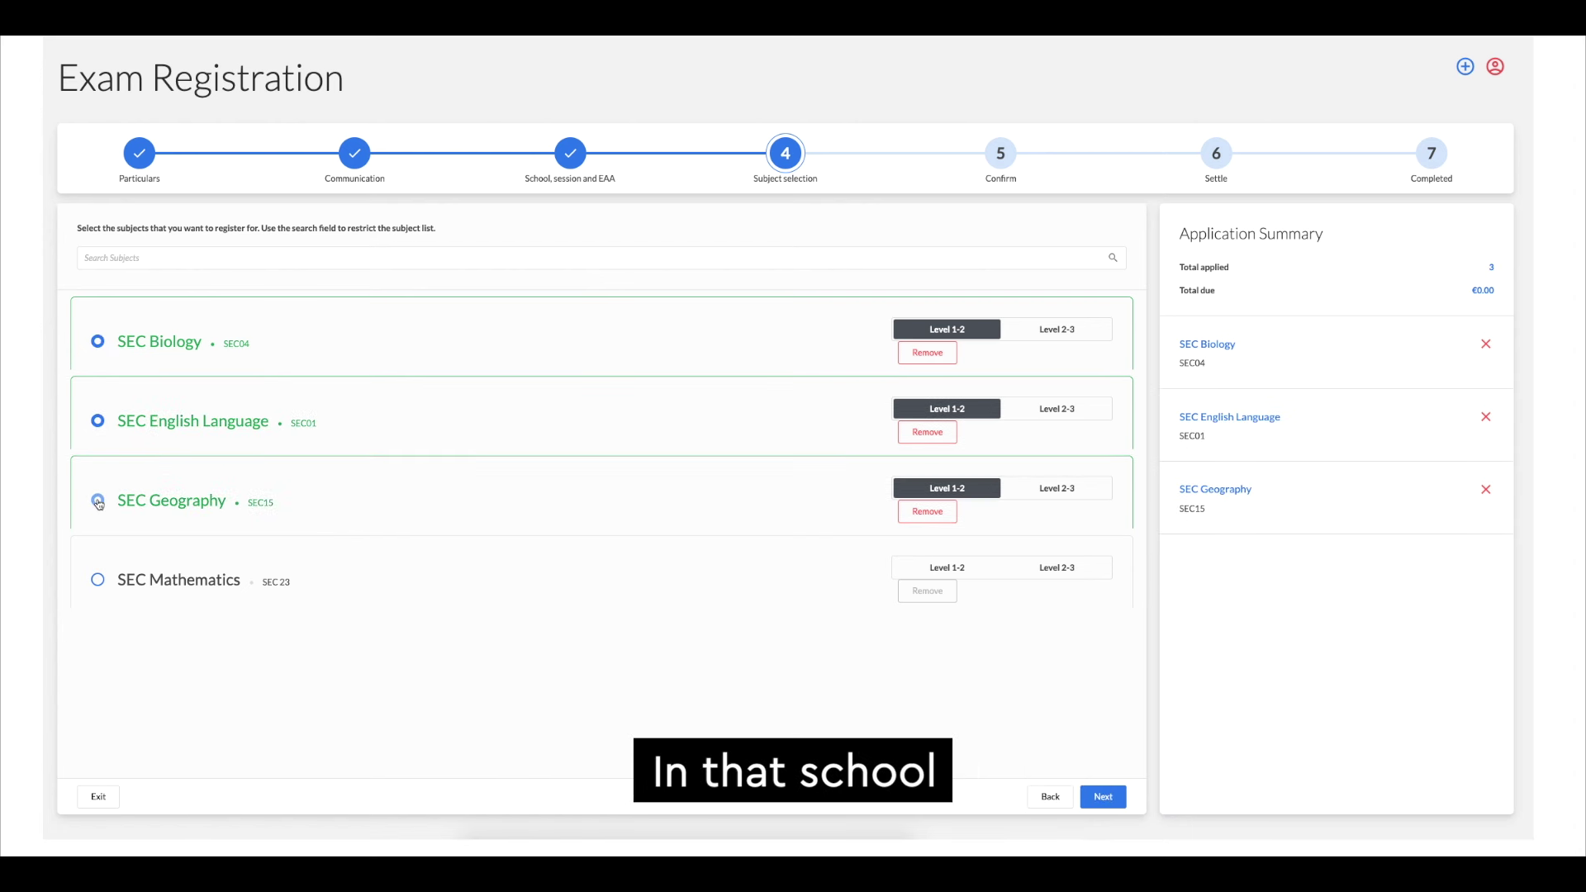
left_click(98, 582)
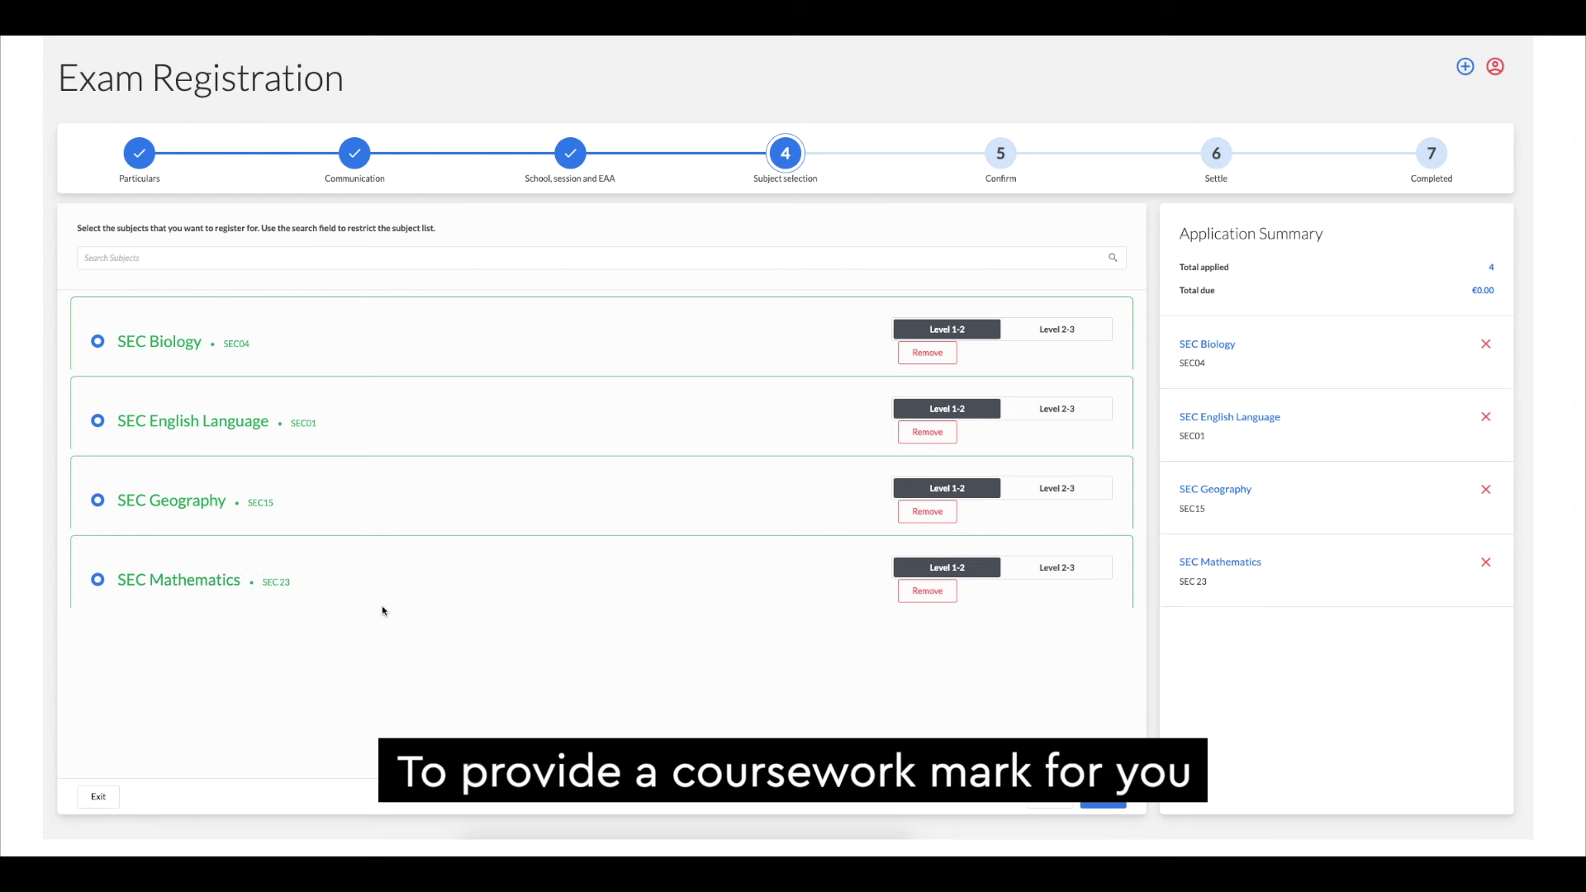
left_click(1104, 803)
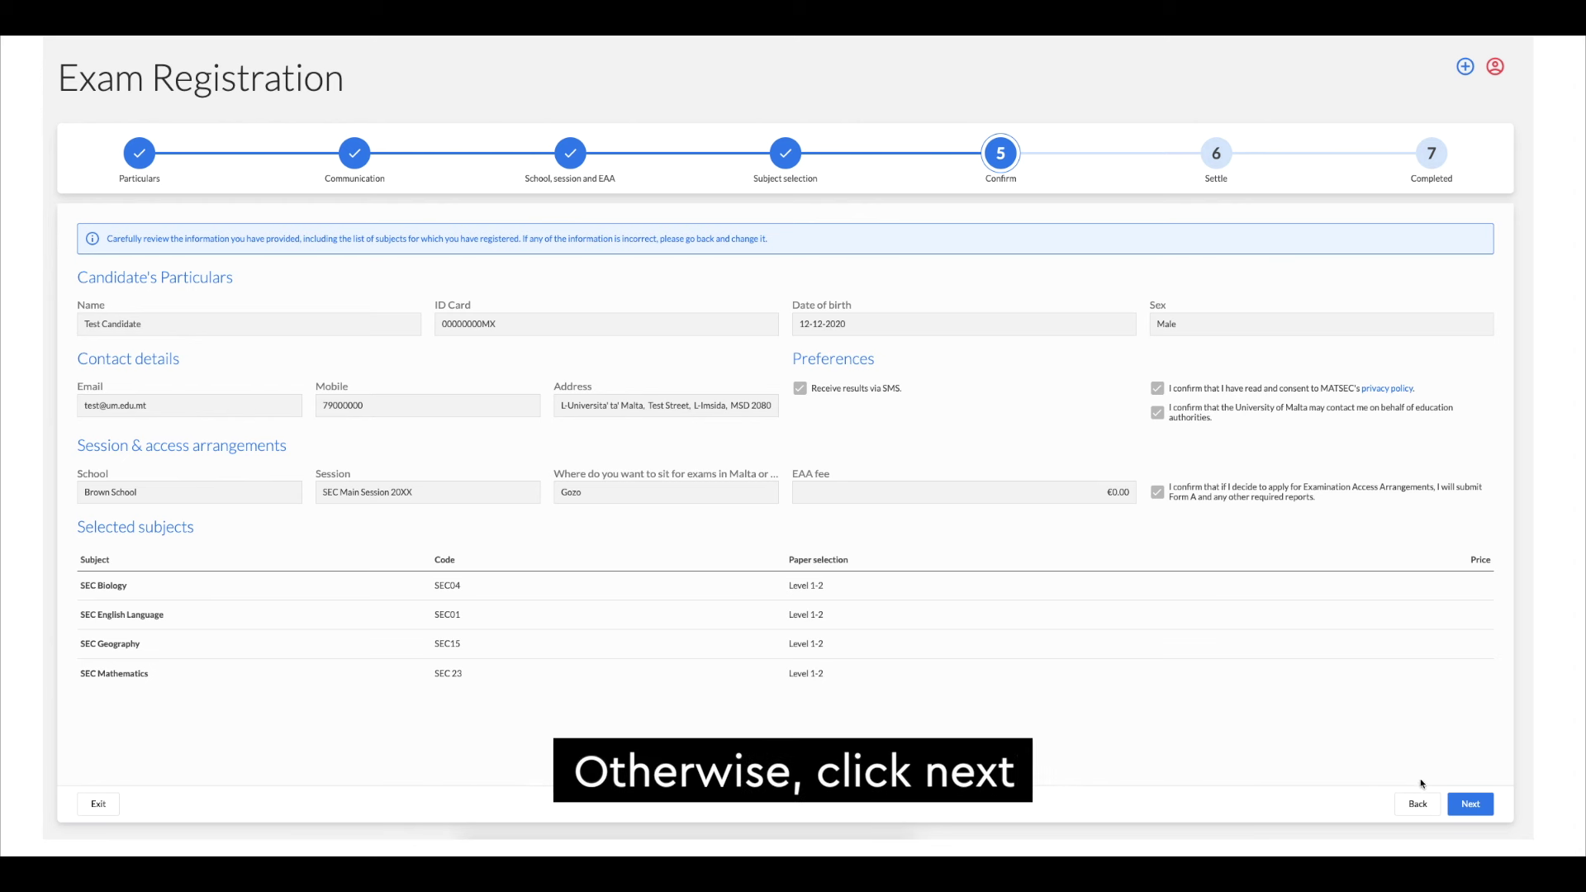
left_click(1467, 804)
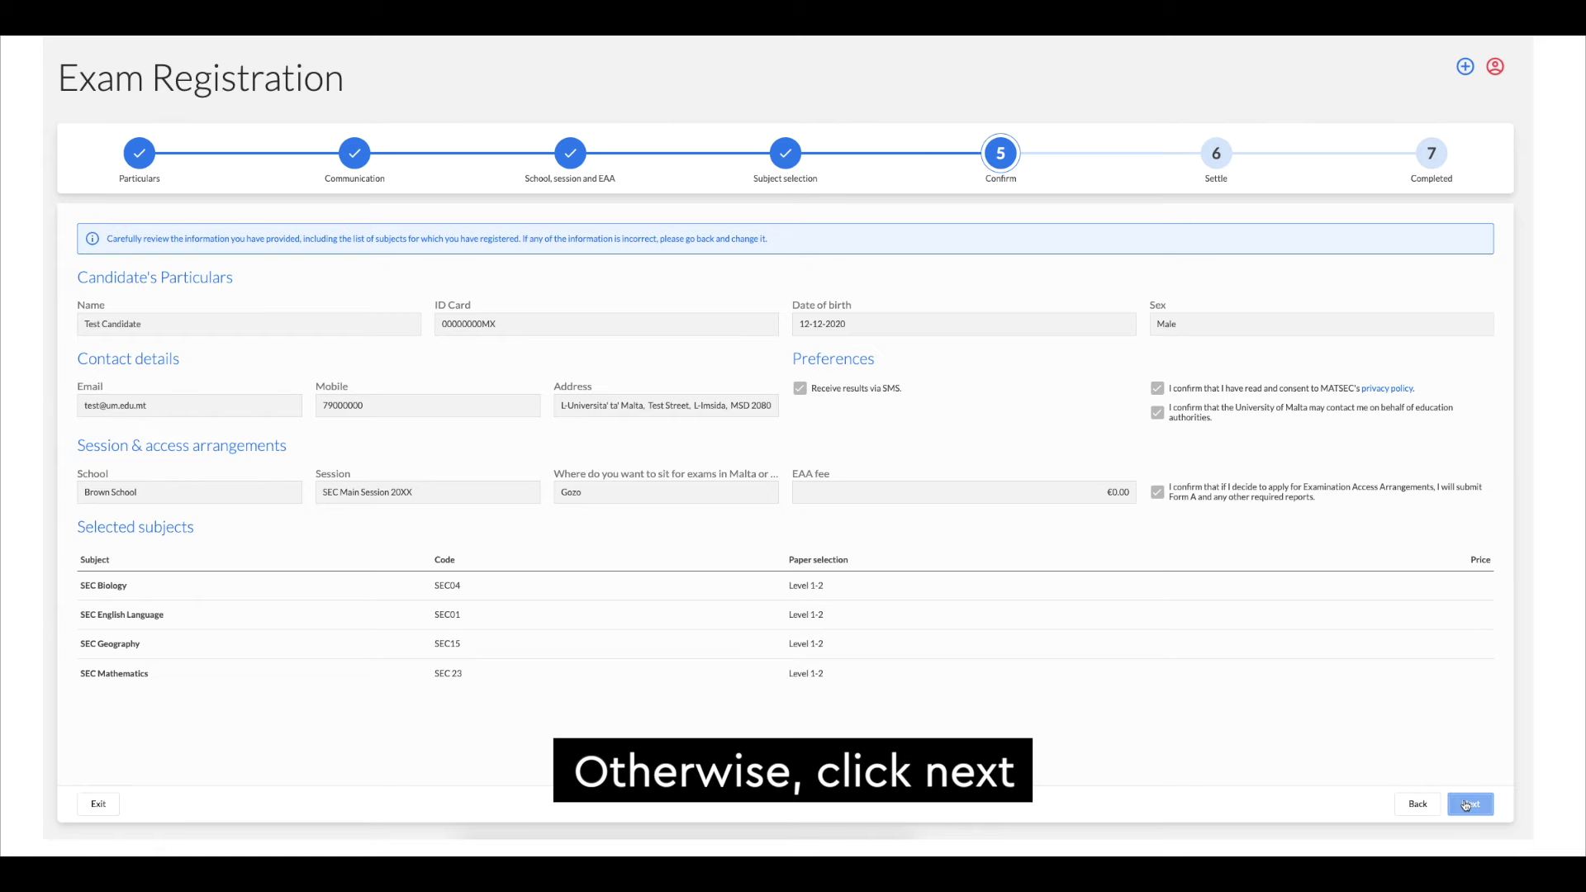